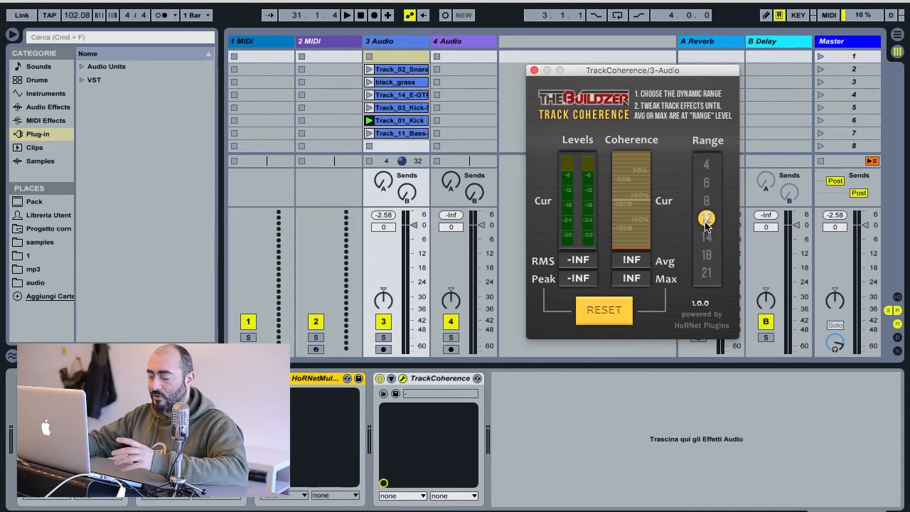
# Reset the Track Coherence meters with the range at 12 and measure the Track_03_Kick clip during playback.
pyautogui.click(706, 220)
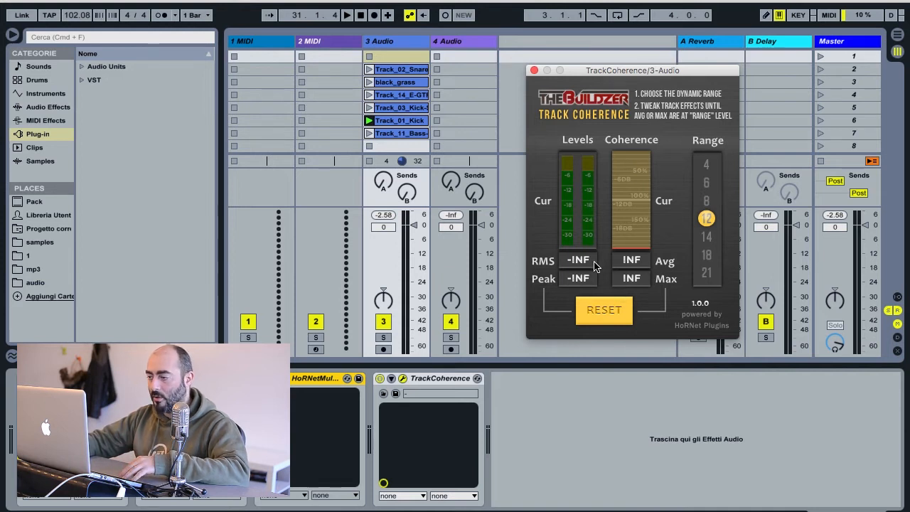
pyautogui.click(596, 311)
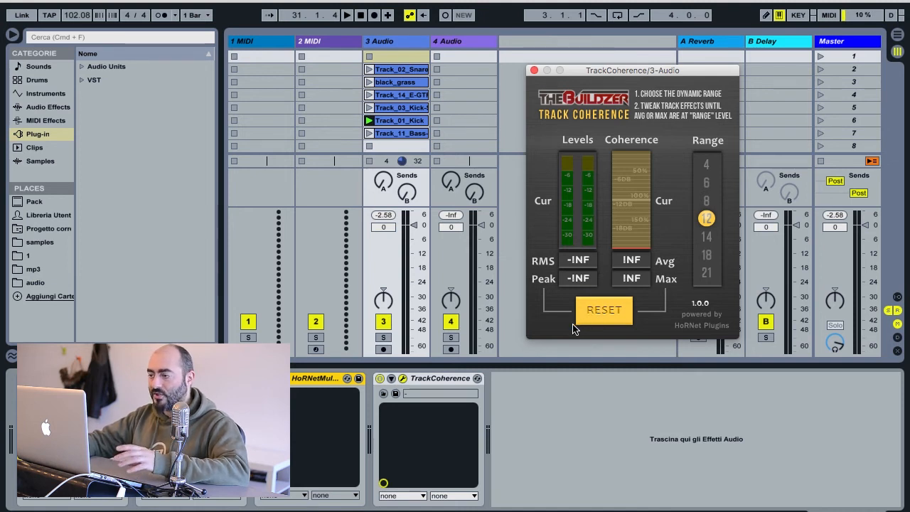
pyautogui.click(402, 111)
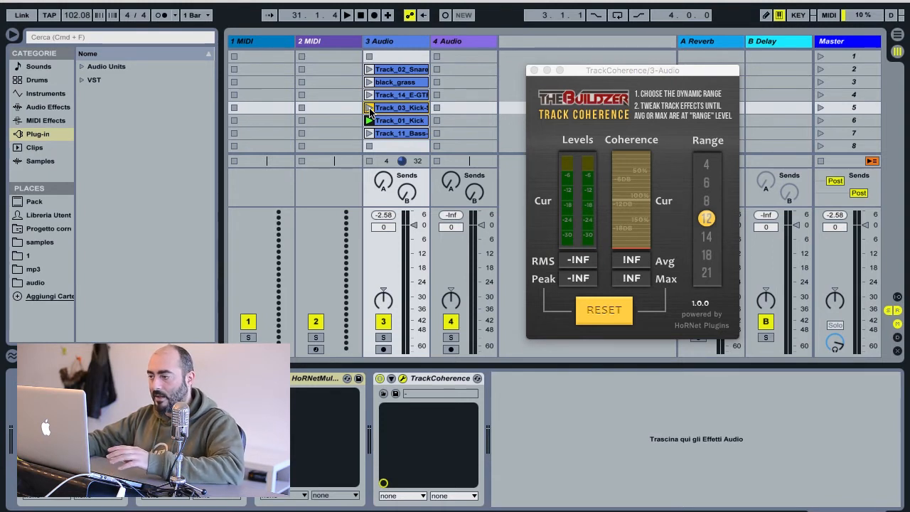
pyautogui.click(369, 109)
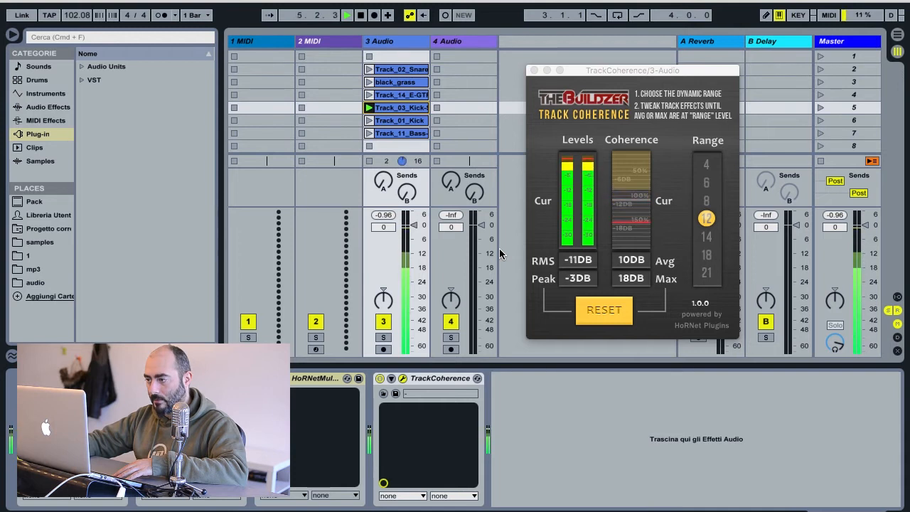
pyautogui.click(581, 283)
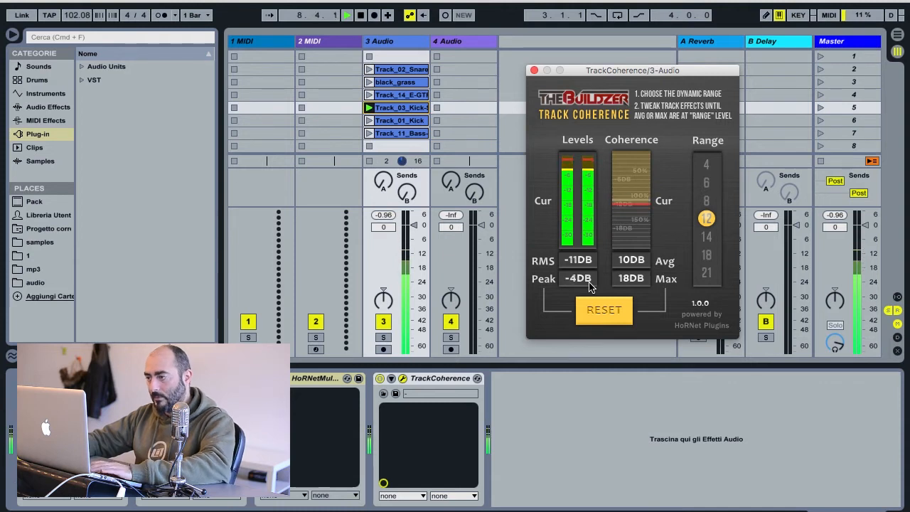
pyautogui.press('space')
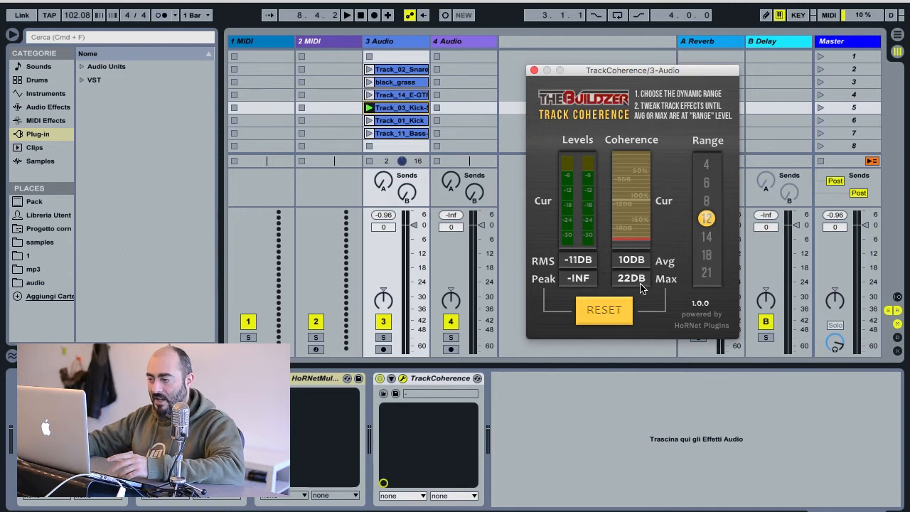
# Lower the Track_03_Kick clip's gain to -4.05 dB and replay it with the Track Coherence meters reset.
pyautogui.click(613, 443)
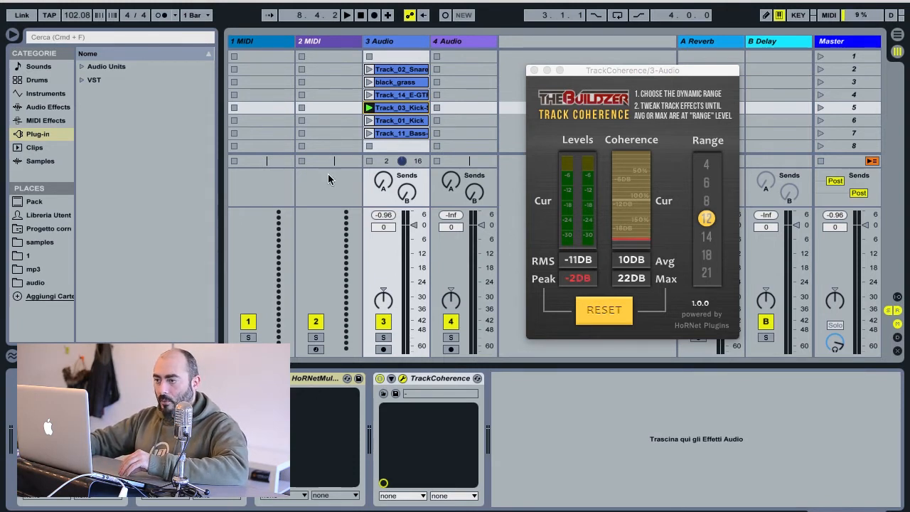
pyautogui.click(391, 114)
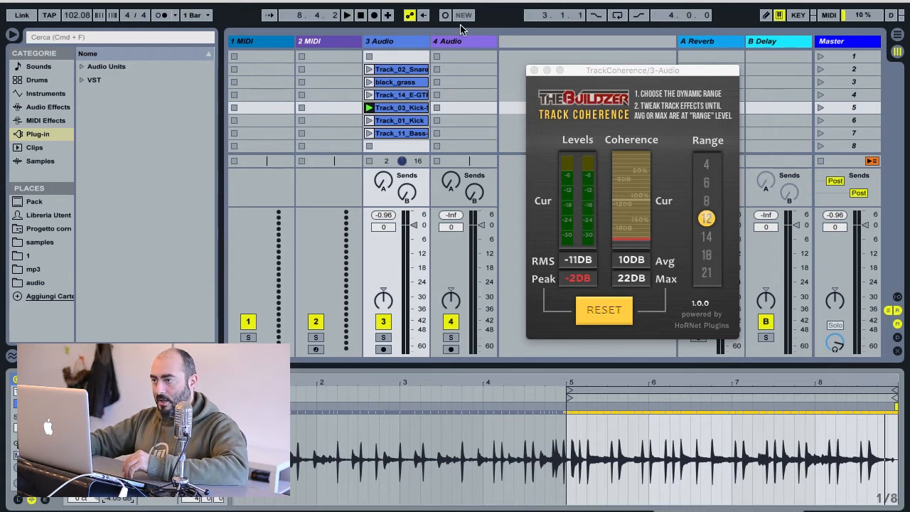
pyautogui.press('space')
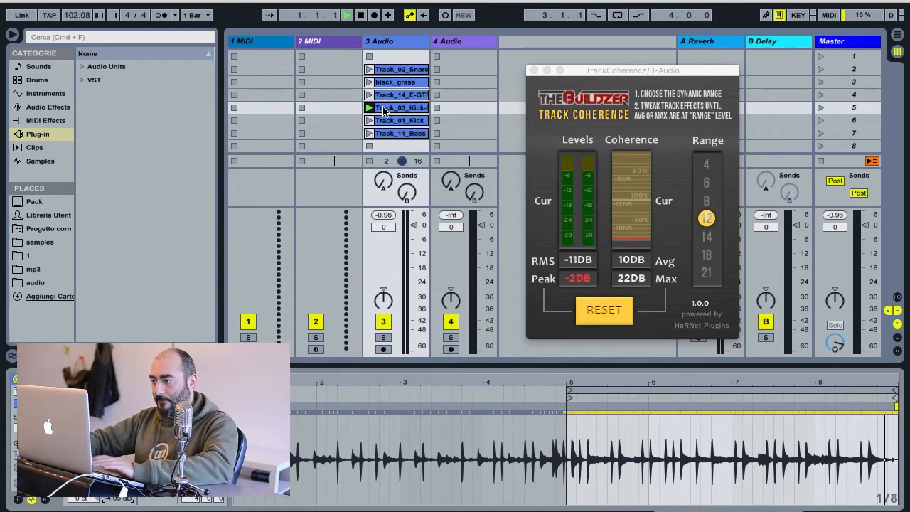
pyautogui.click(605, 310)
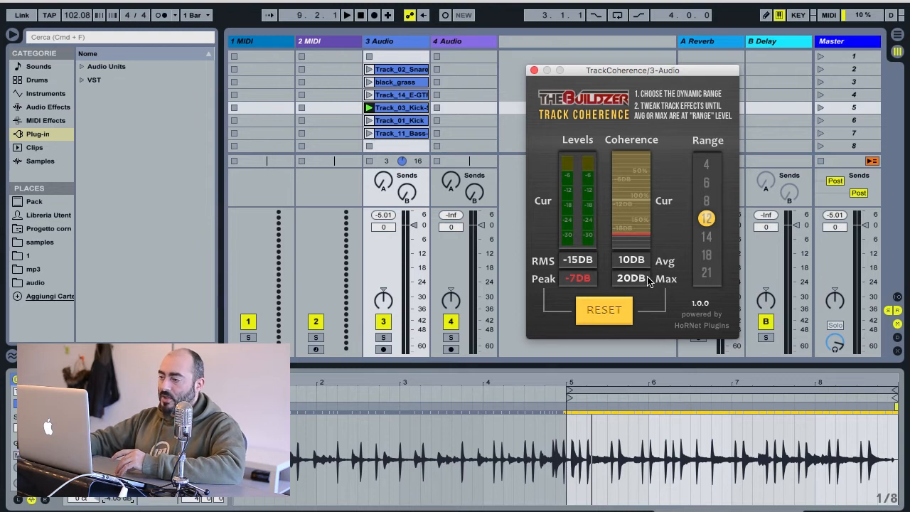
# Set the Track Coherence range to 8 and open the HoRNetTape plug-in of track 3, placing its window clear of the device chain.
pyautogui.click(706, 201)
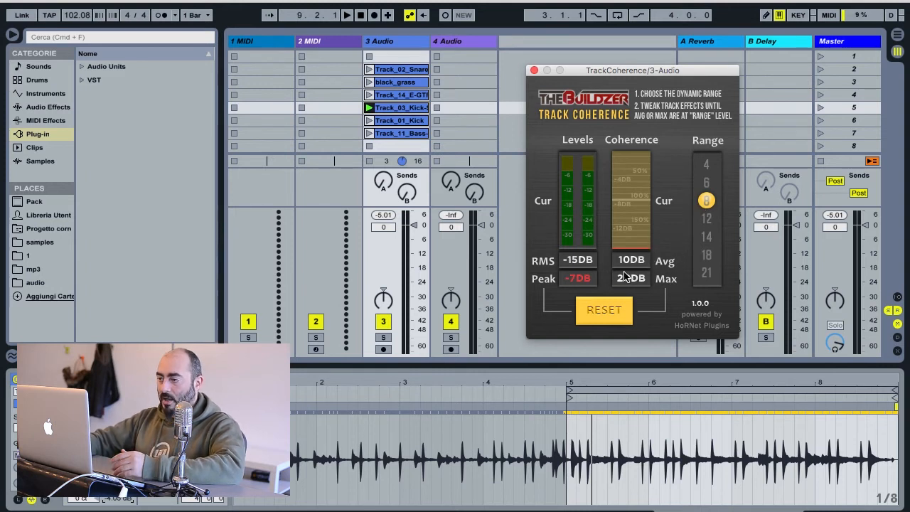
pyautogui.click(395, 44)
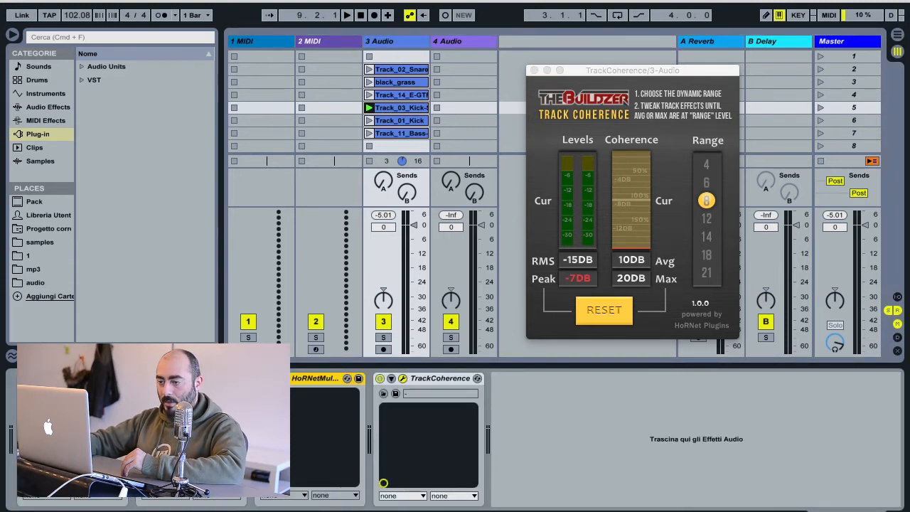
pyautogui.click(164, 378)
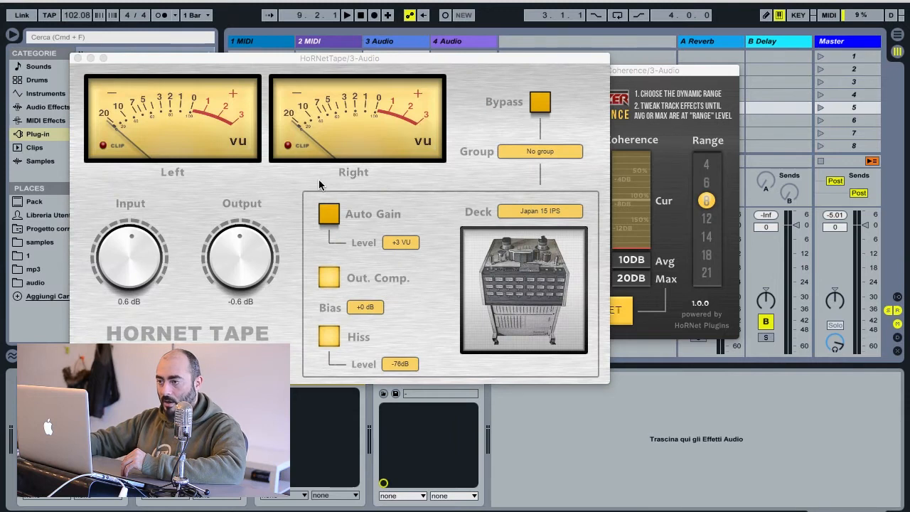
pyautogui.moveTo(321, 60); pyautogui.dragTo(426, 36)
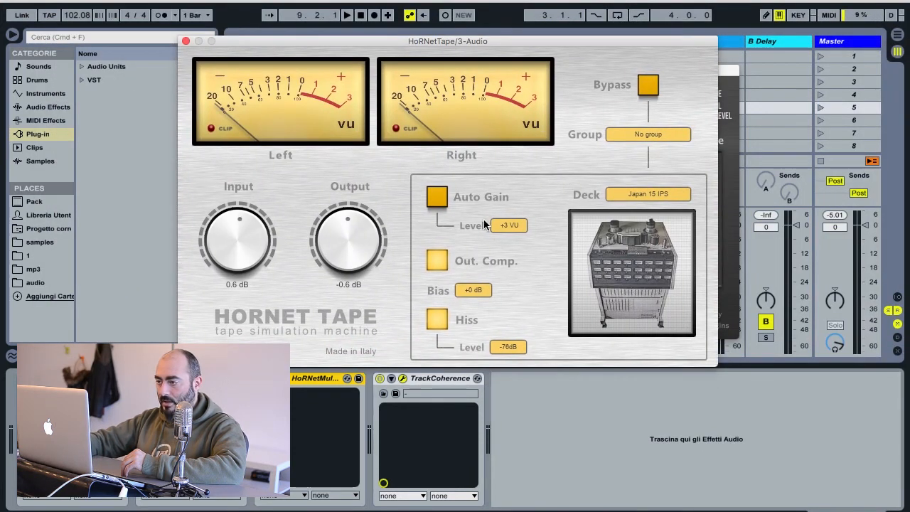
pyautogui.moveTo(423, 41); pyautogui.dragTo(542, 41)
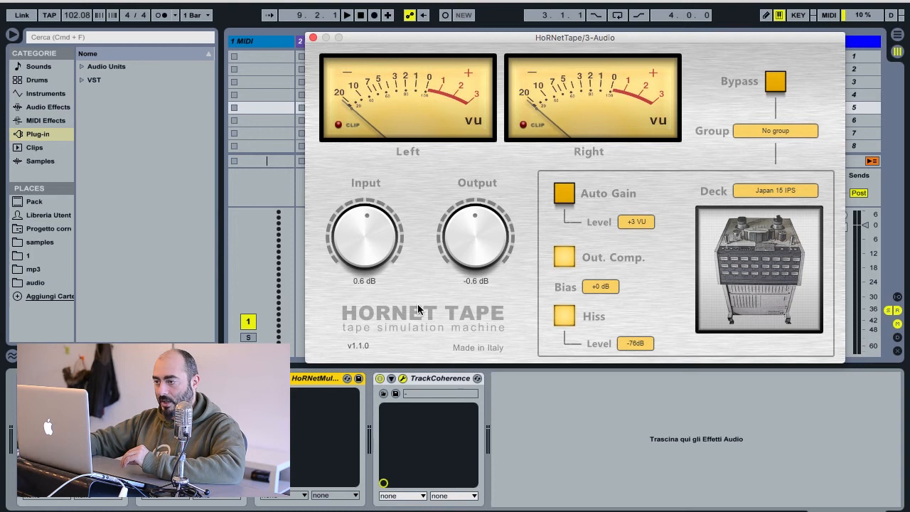
# Enable Auto Gain in HoRNetTape, let it adjust during playback of the clip, and close the plug-in window.
pyautogui.click(566, 193)
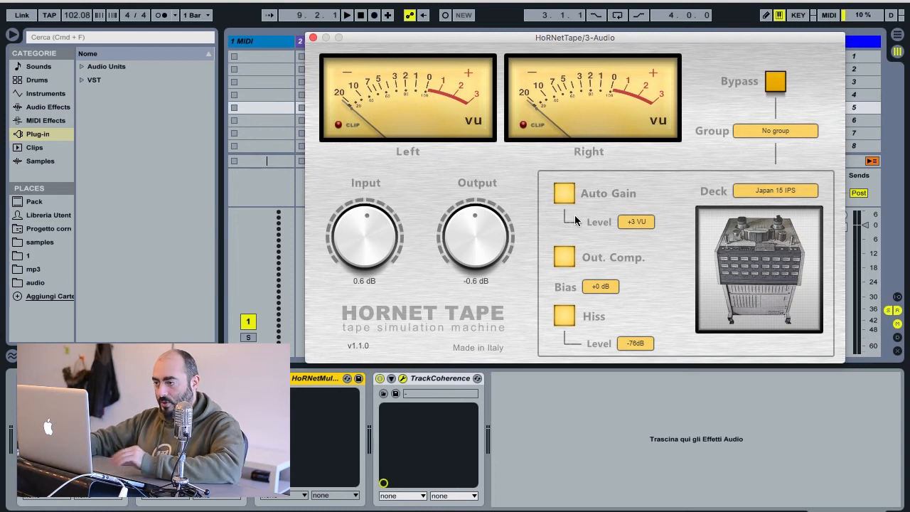
pyautogui.click(564, 193)
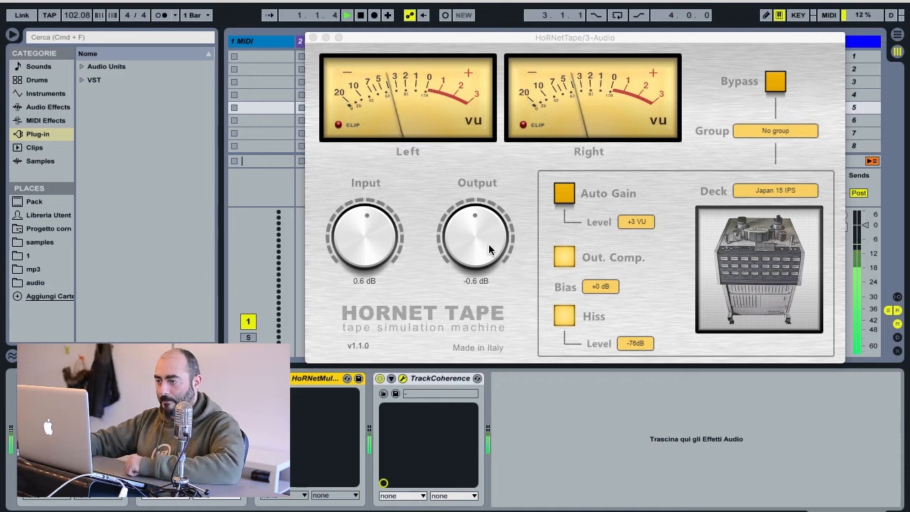
pyautogui.click(563, 194)
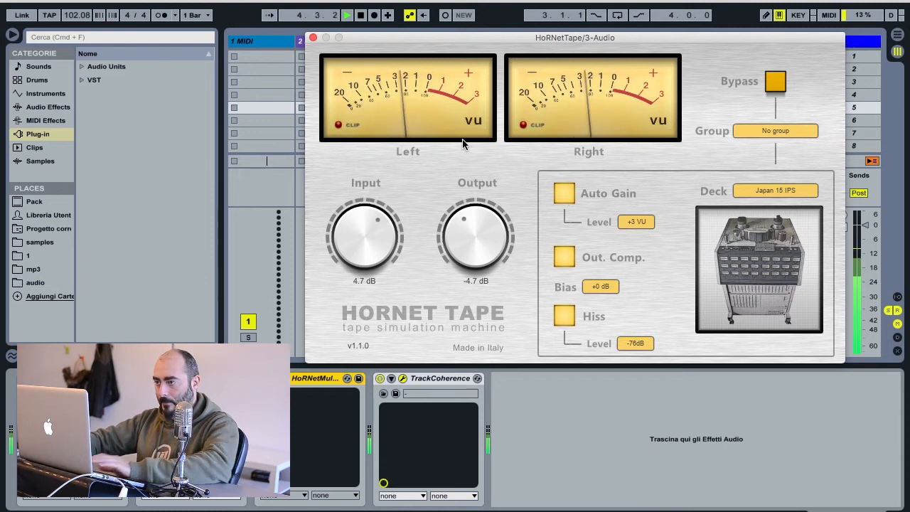
pyautogui.press('space')
pyautogui.click(313, 38)
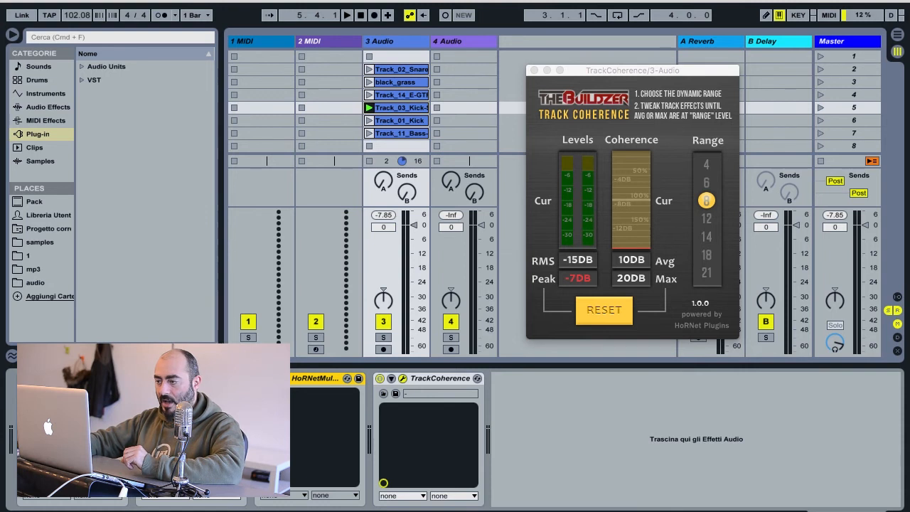
# Reset the Track Coherence meters and play the clip to measure its levels after the tape simulation.
pyautogui.click(599, 316)
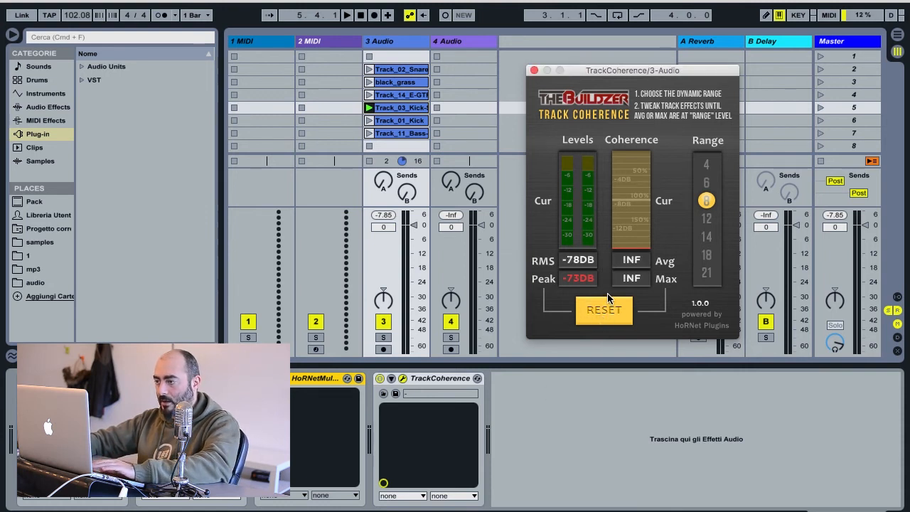
pyautogui.press('space')
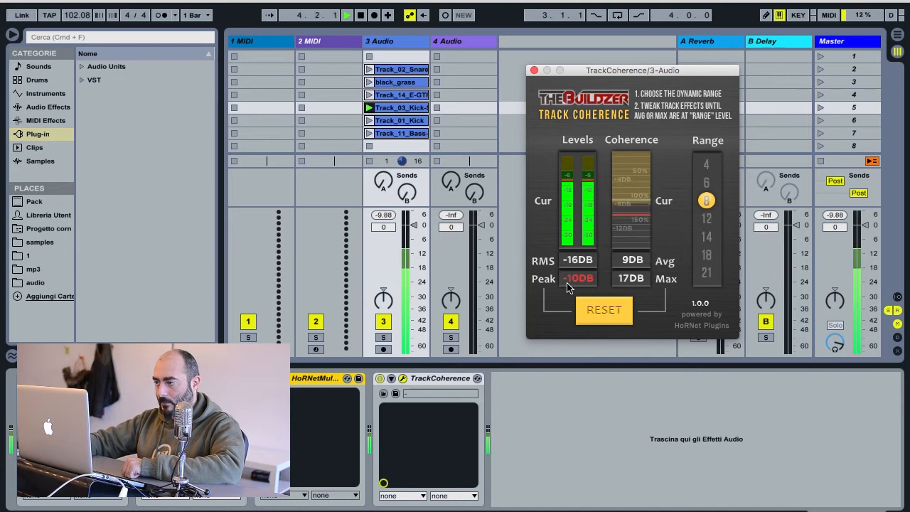
pyautogui.press('space')
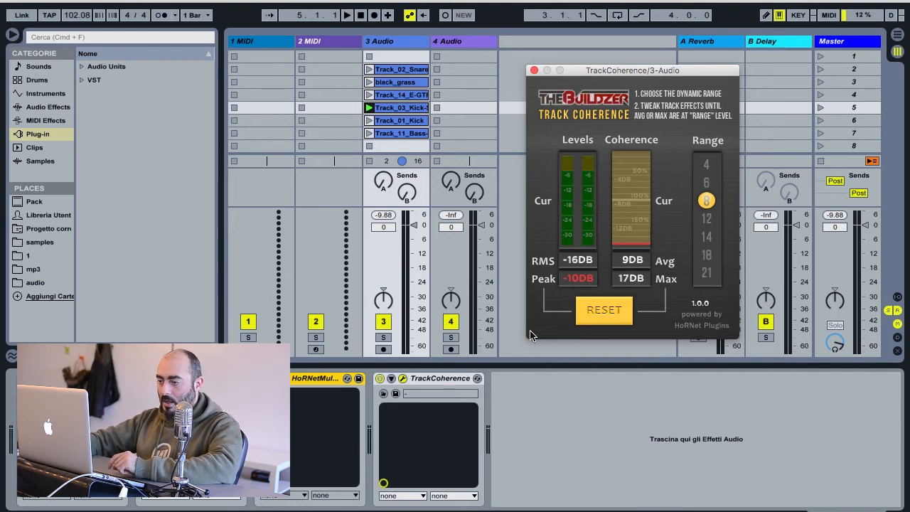
# Open the HoRNetMulticompPlusMK2 compressor on track 3 and set its compressor type to FET.
pyautogui.click(284, 379)
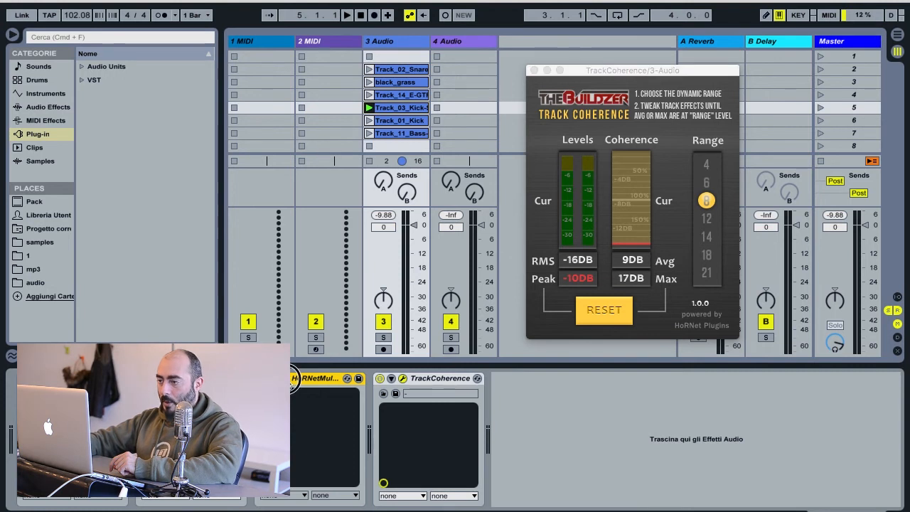
pyautogui.click(405, 359)
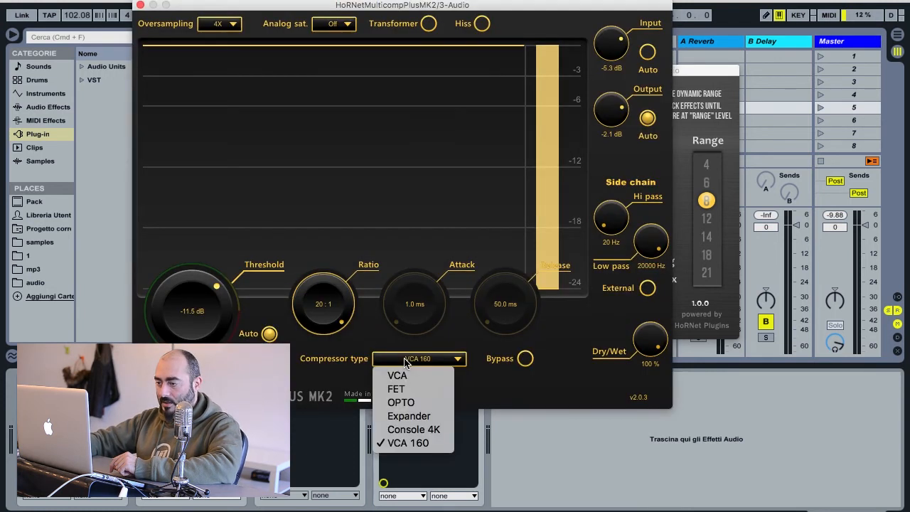
pyautogui.click(412, 393)
pyautogui.moveTo(396, 9); pyautogui.dragTo(553, 63)
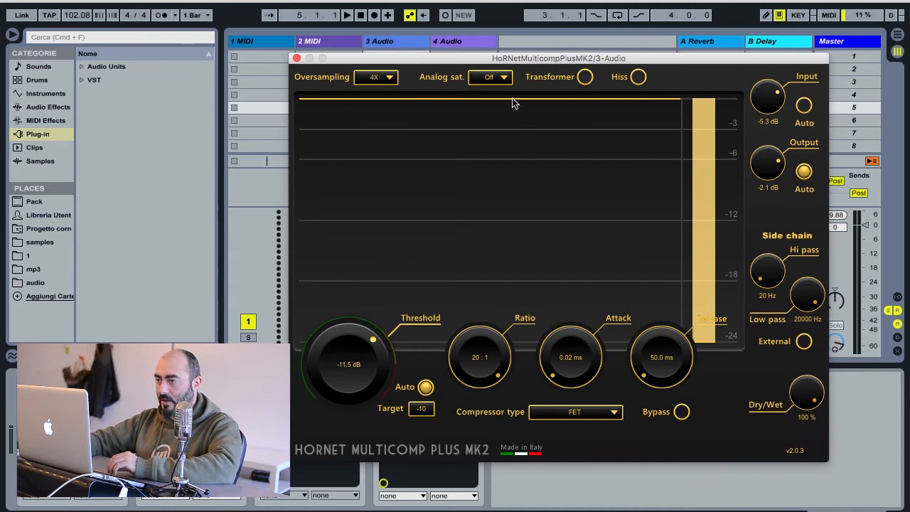
# Review the automatic threshold's target value and set the compressor's ratio to 8:1.
pyautogui.click(422, 410)
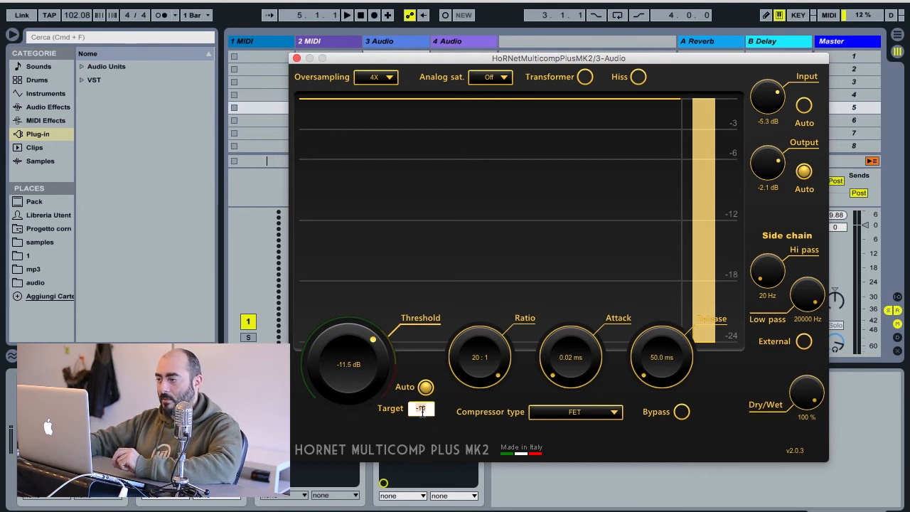
pyautogui.moveTo(355, 56); pyautogui.dragTo(403, 33)
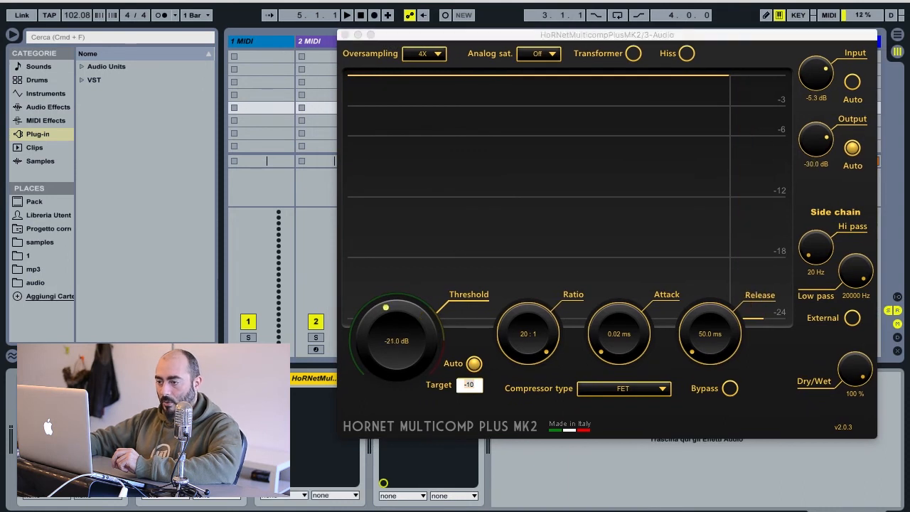
pyautogui.moveTo(539, 34); pyautogui.dragTo(457, 22)
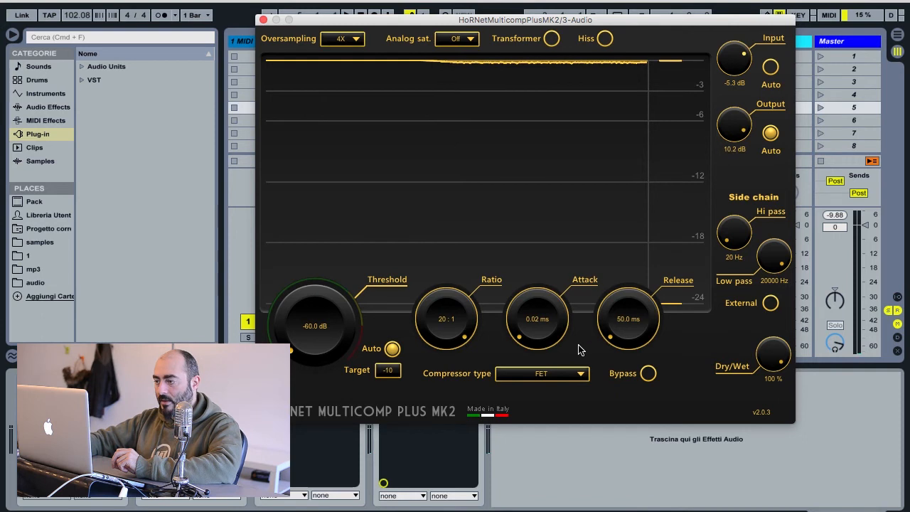
pyautogui.doubleClick(443, 326)
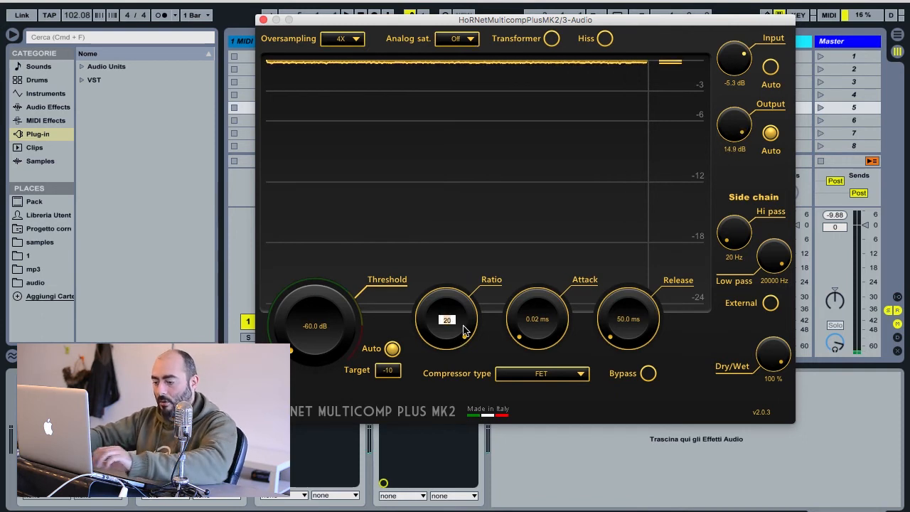
pyautogui.write('8')
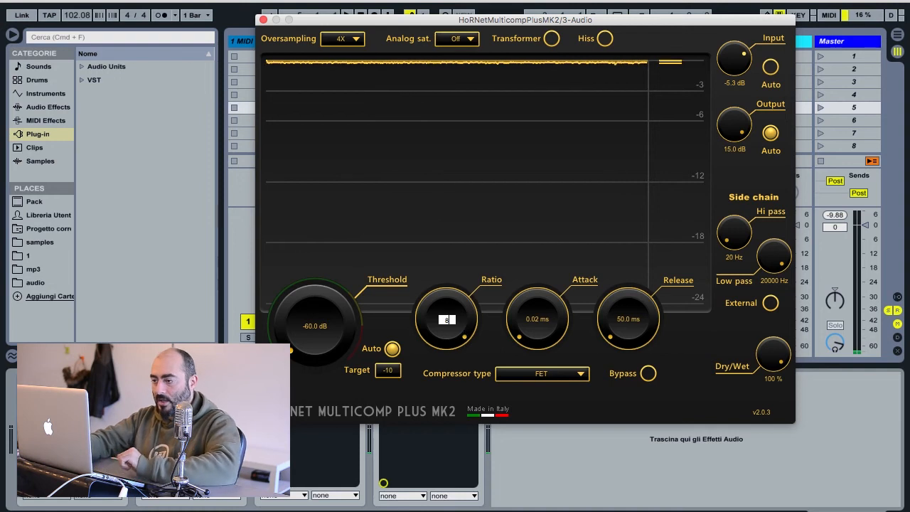
pyautogui.press('Return')
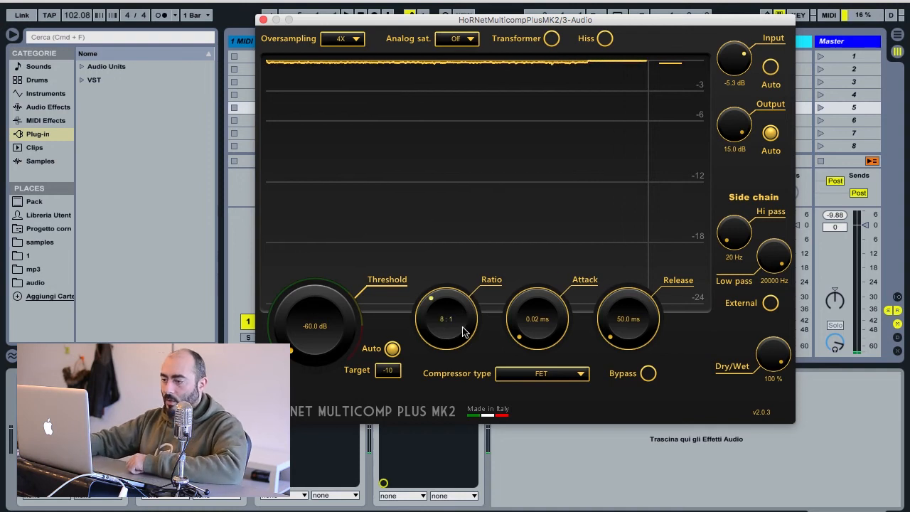
pyautogui.doubleClick(390, 374)
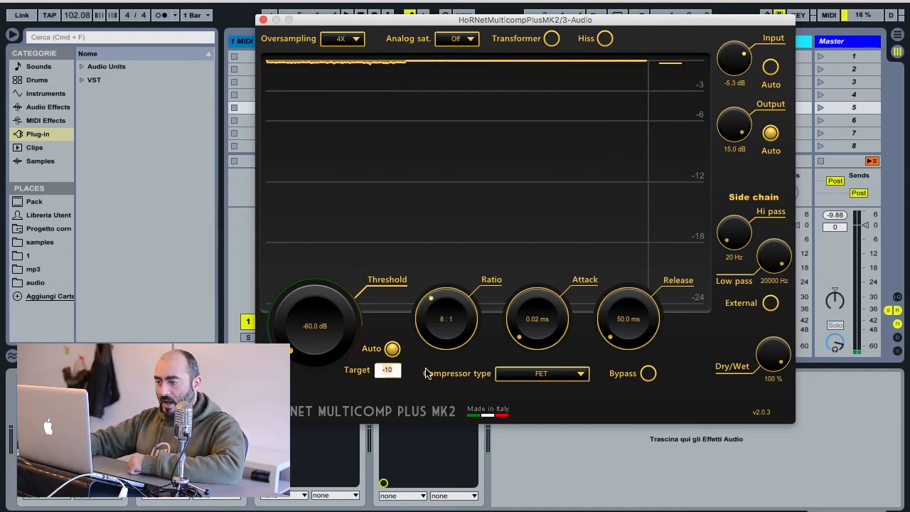
pyautogui.click(417, 364)
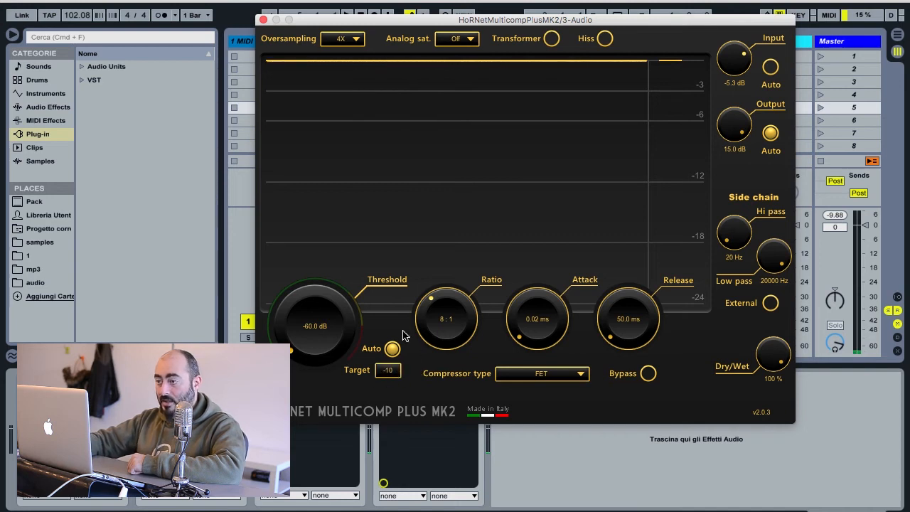
# Turn on automatic input gain in the compressor and move its window down.
pyautogui.moveTo(415, 25); pyautogui.dragTo(402, 28)
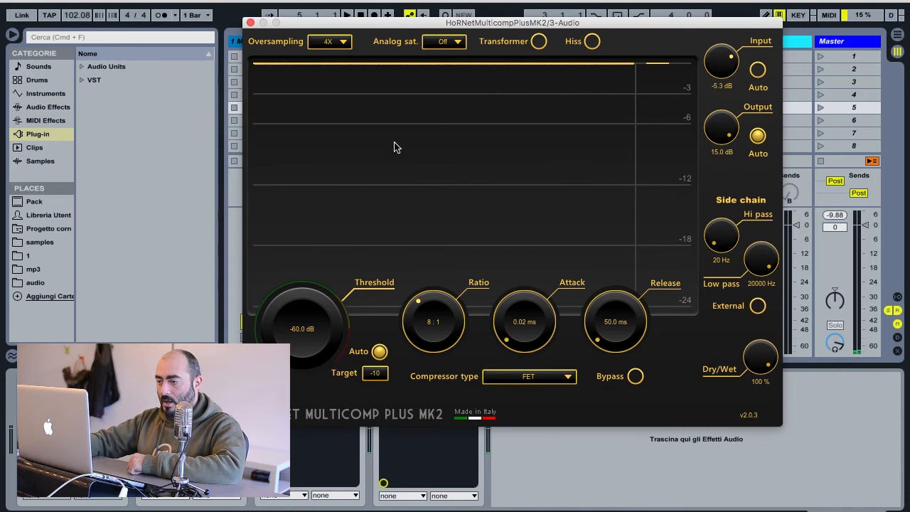
pyautogui.click(758, 69)
pyautogui.moveTo(515, 22); pyautogui.dragTo(480, 168)
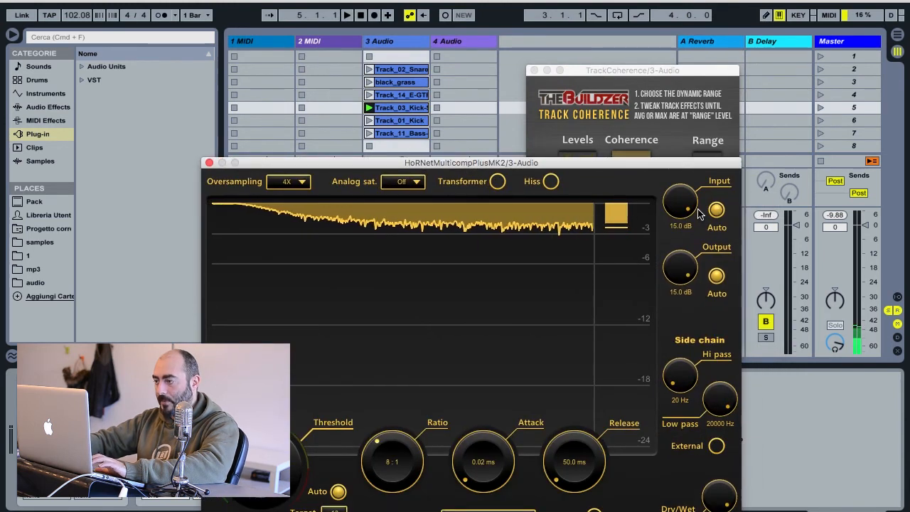
# Play the kick clip, lock the compressor's input gain, output gain and threshold by turning off their automatic modes, and close its window.
pyautogui.moveTo(680, 203); pyautogui.dragTo(700, 273)
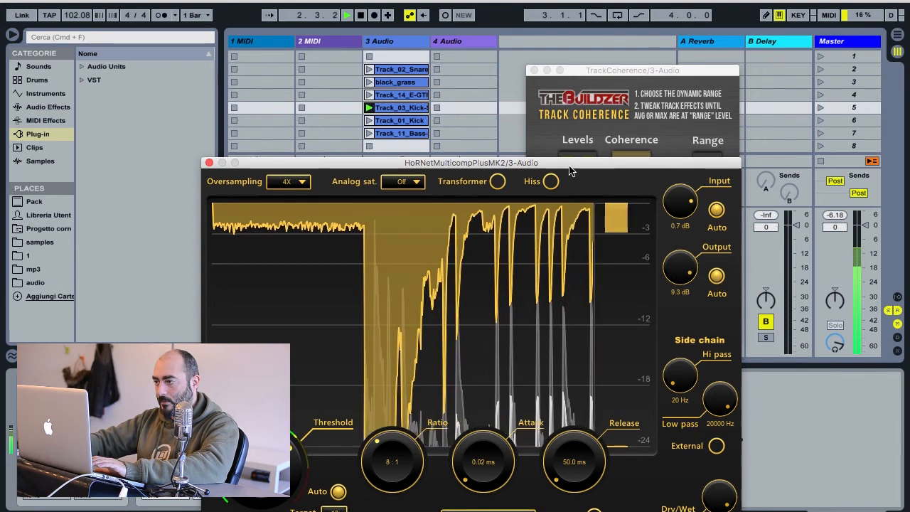
pyautogui.moveTo(568, 167); pyautogui.dragTo(574, 39)
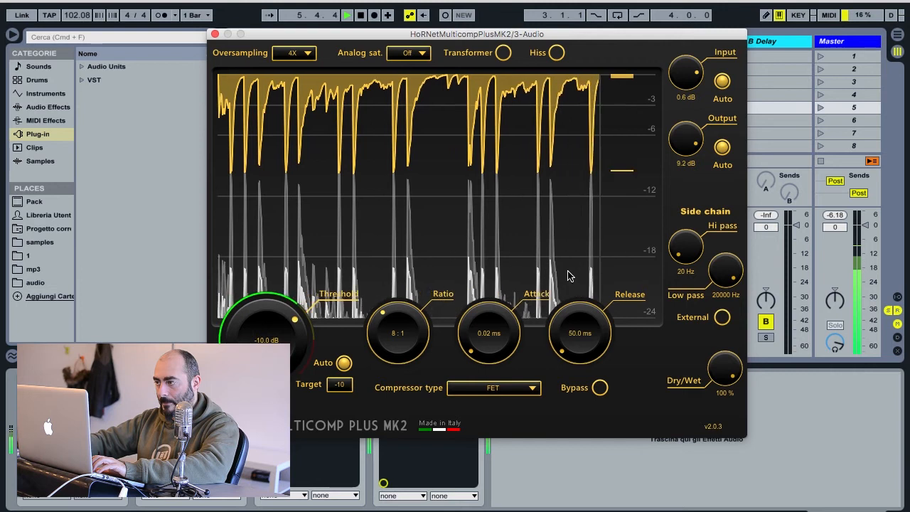
pyautogui.click(724, 83)
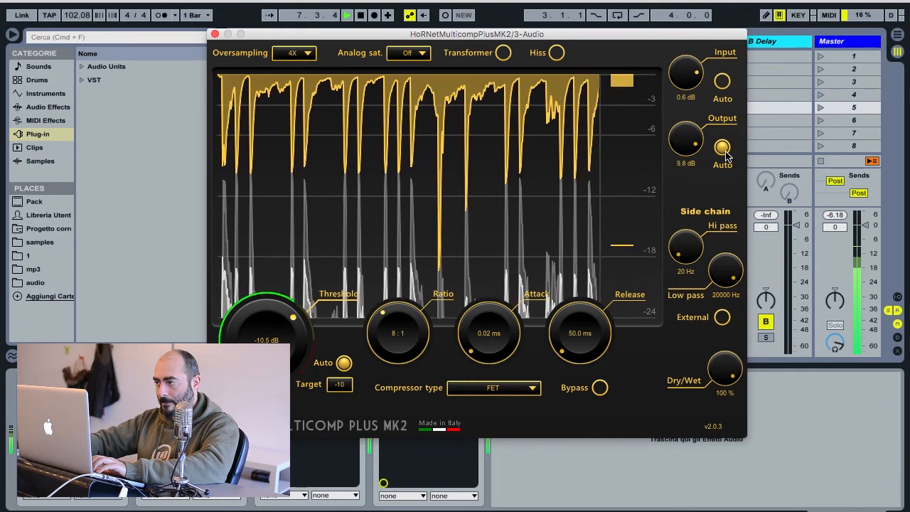
pyautogui.click(726, 151)
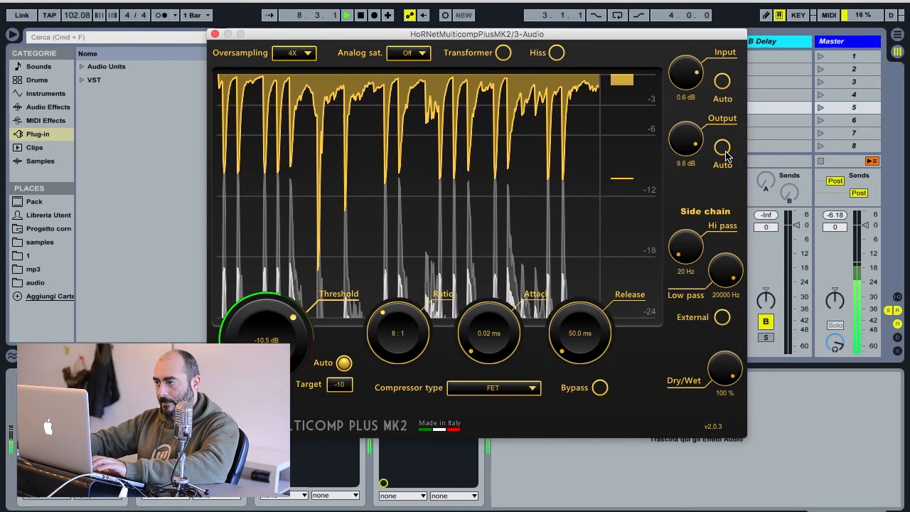
pyautogui.press('space')
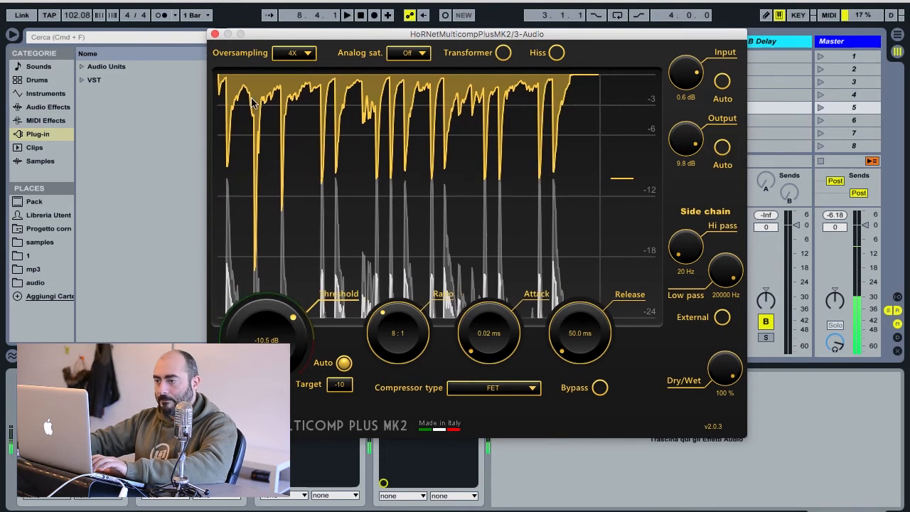
pyautogui.click(344, 362)
pyautogui.moveTo(298, 39); pyautogui.dragTo(384, 145)
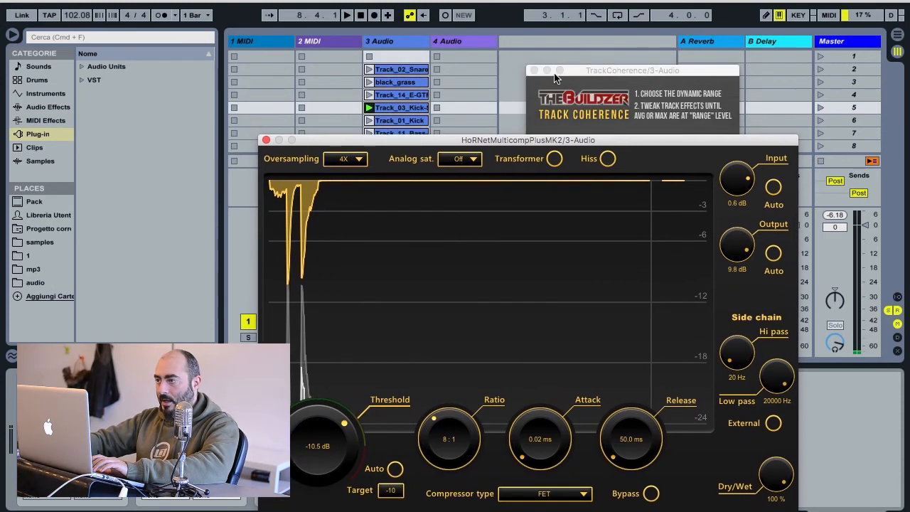
pyautogui.click(266, 140)
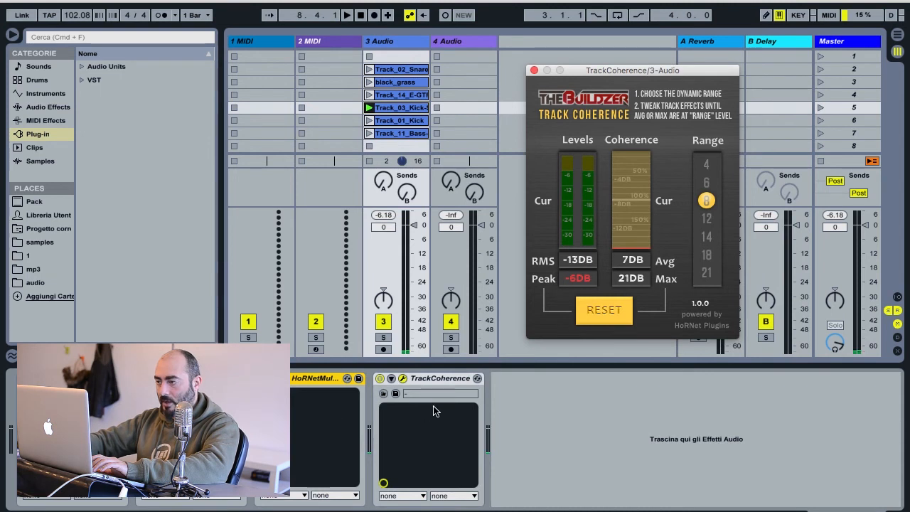
# Reset the Track Coherence meters and play the clip to measure its dynamic range after FET compression.
pyautogui.click(603, 310)
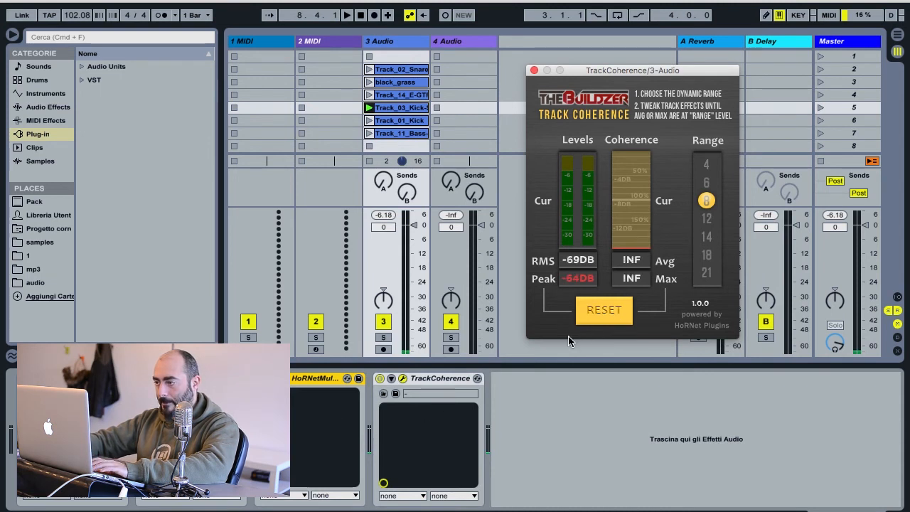
pyautogui.press('space')
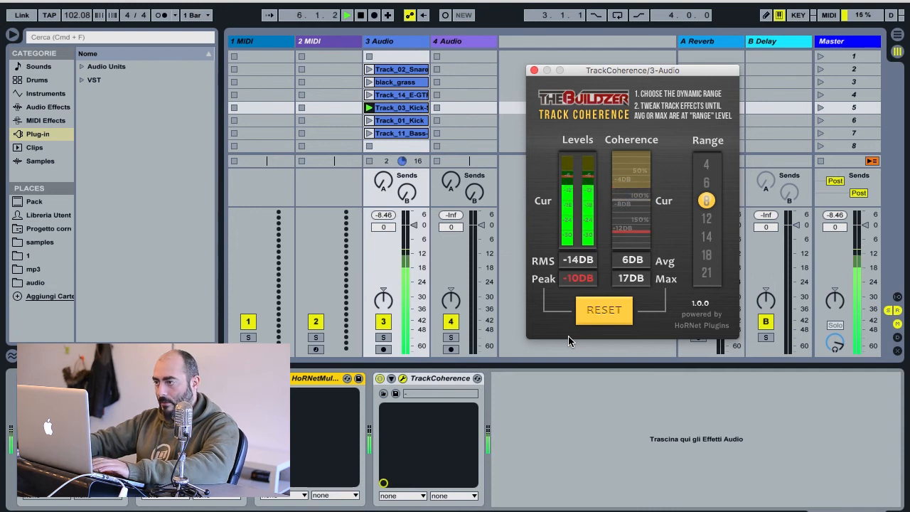
pyautogui.press('space')
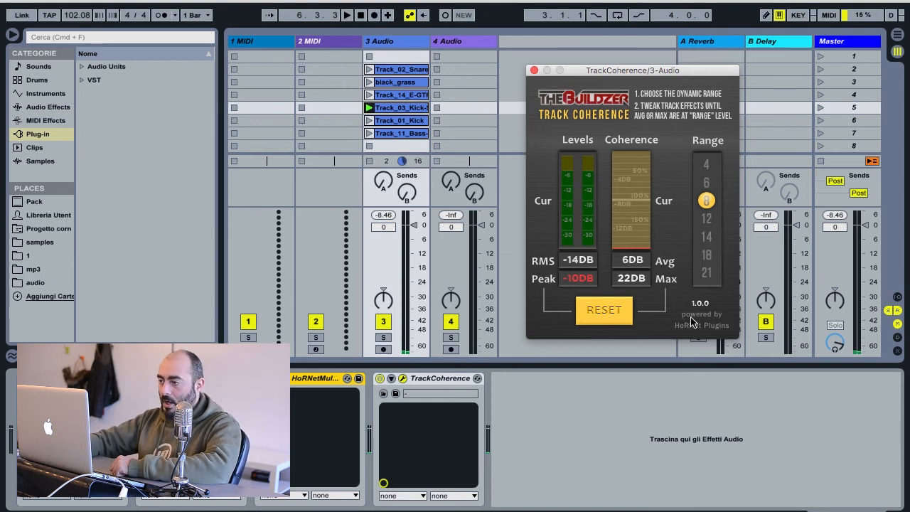
# Reopen the compressor, turn on automatic threshold with a target of -6, and play the clip to recalculate the threshold.
pyautogui.click(290, 385)
pyautogui.click(390, 484)
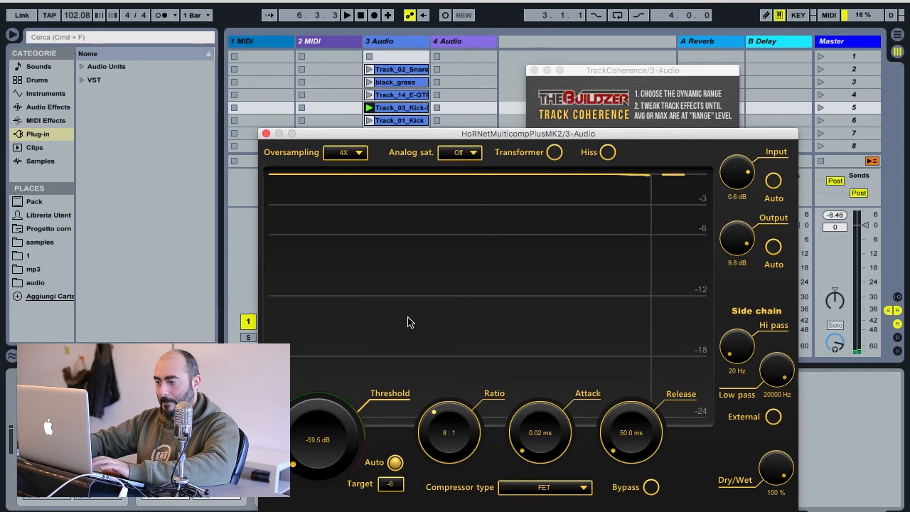
pyautogui.press('space')
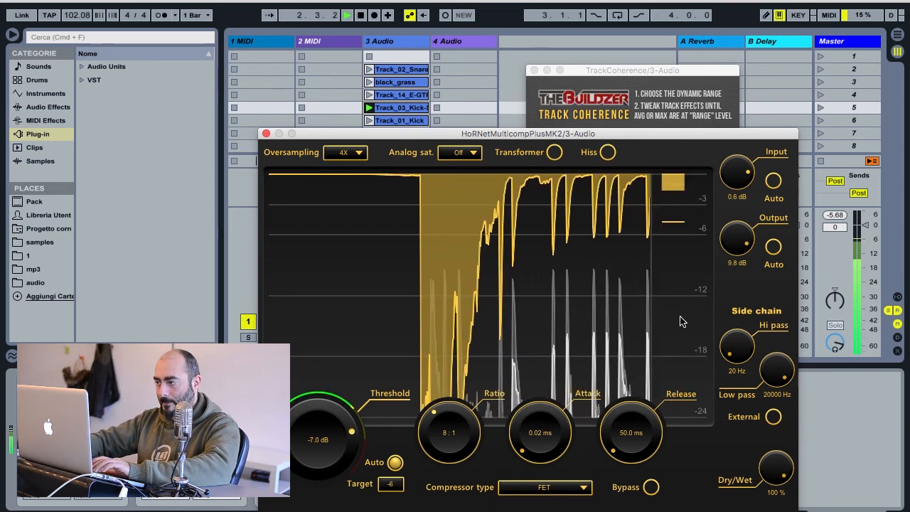
# Recalculate the compressor's output gain automatically, turn off automatic output gain and threshold, close the compressor and stop playback.
pyautogui.click(773, 248)
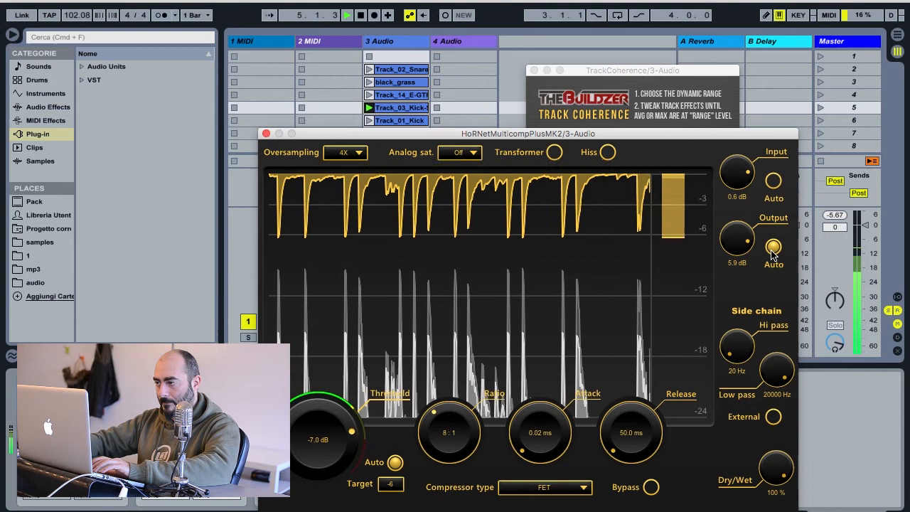
pyautogui.click(772, 249)
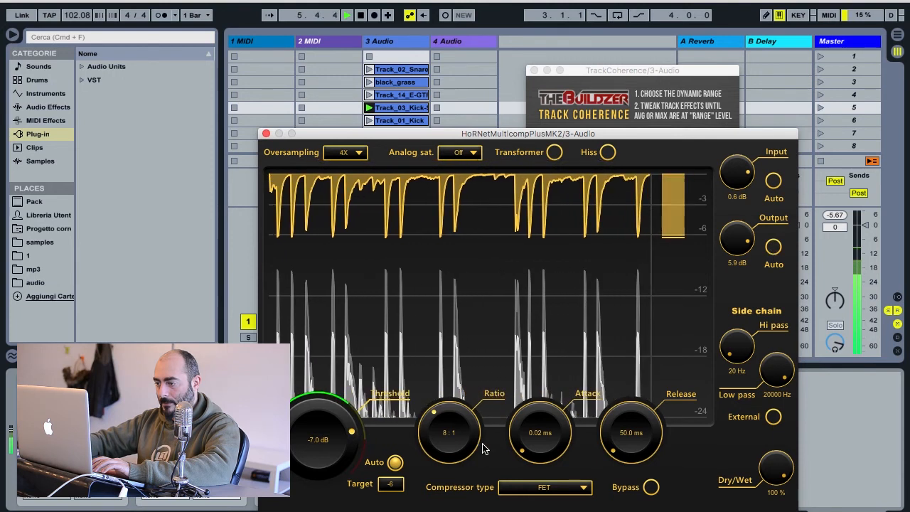
pyautogui.click(396, 462)
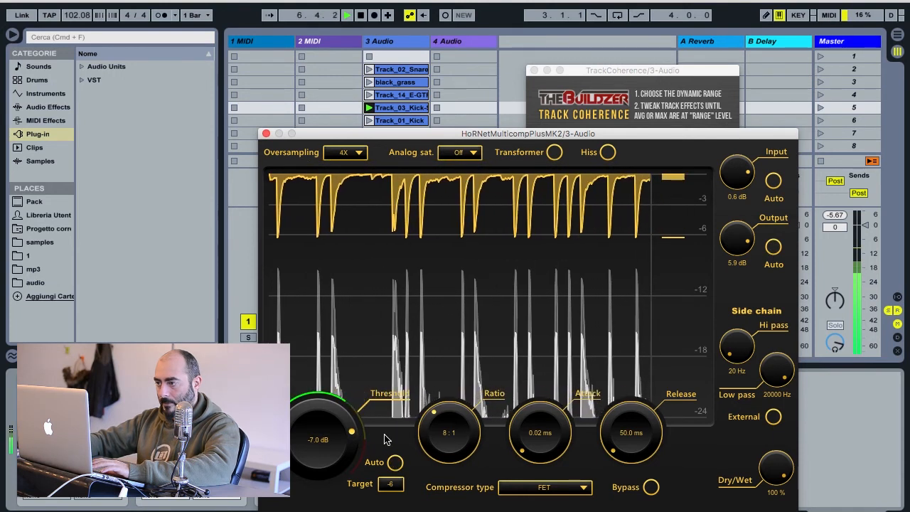
pyautogui.click(266, 134)
pyautogui.press('space')
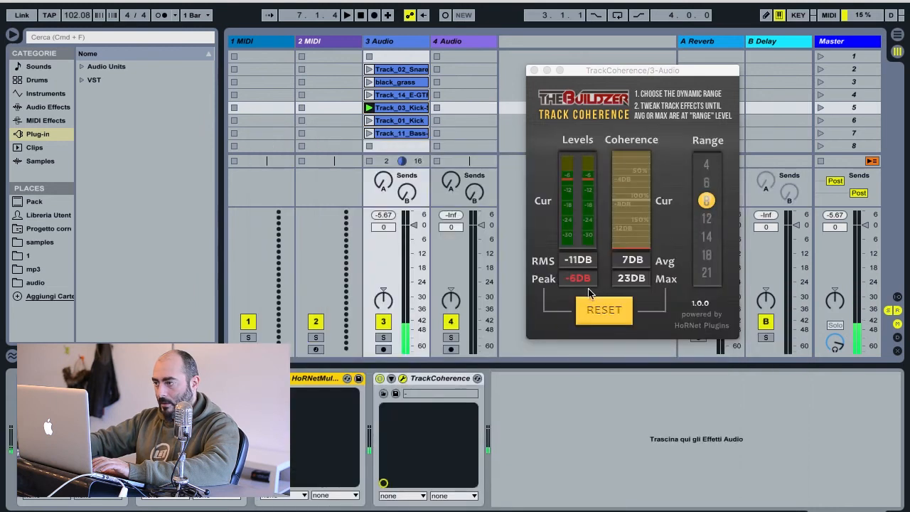
# Reset the Track Coherence meters and play the clip to compare its dynamic range with the -6 threshold target.
pyautogui.click(604, 311)
pyautogui.press('space')
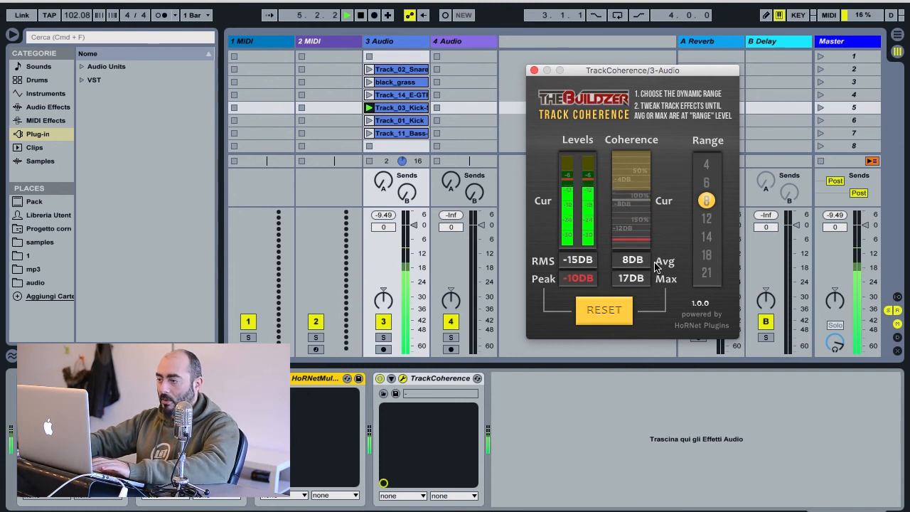
pyautogui.press('space')
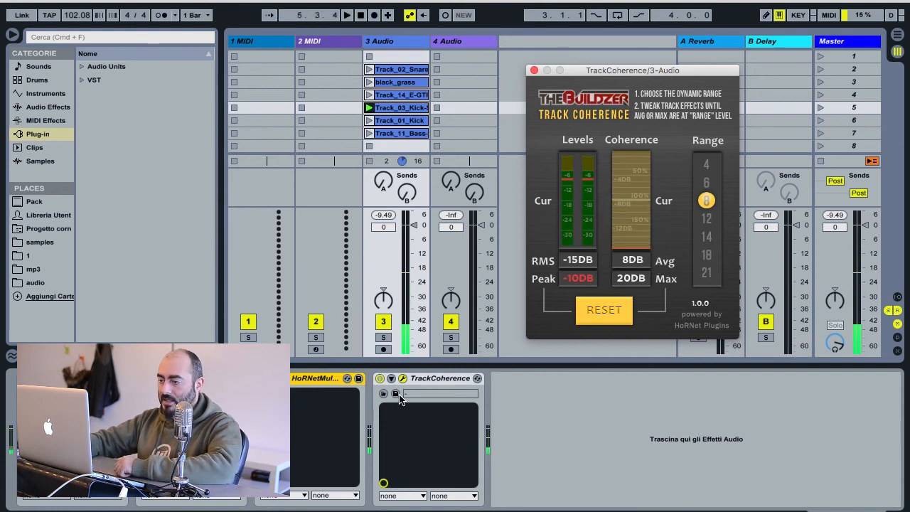